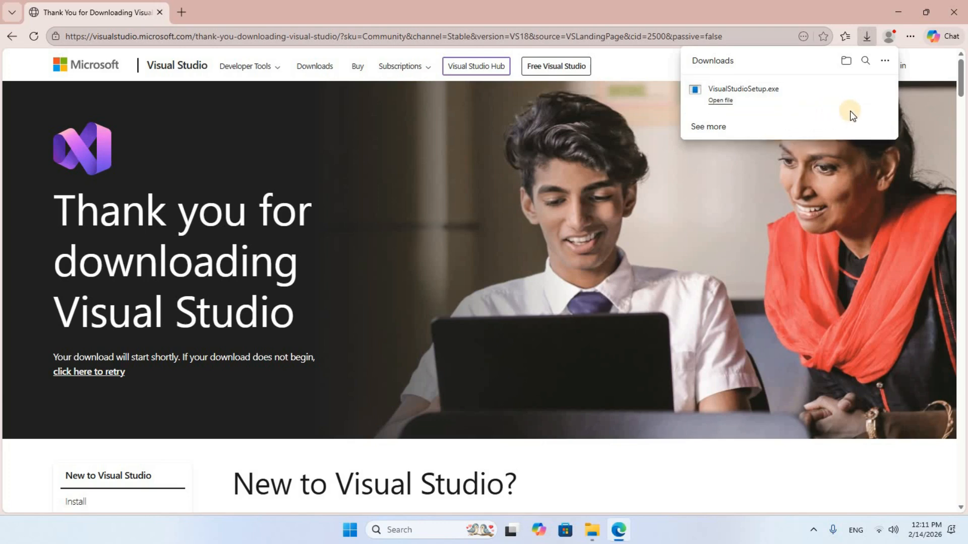
Run VisualStudioSetup from the Downloads folder and continue past the installer's introductory notice
left_click(898, 11)
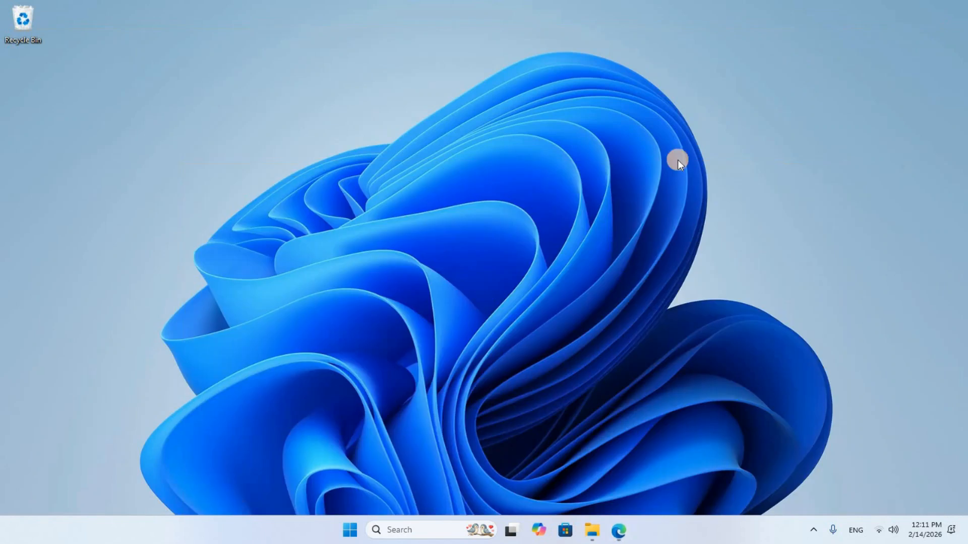
left_click(592, 529)
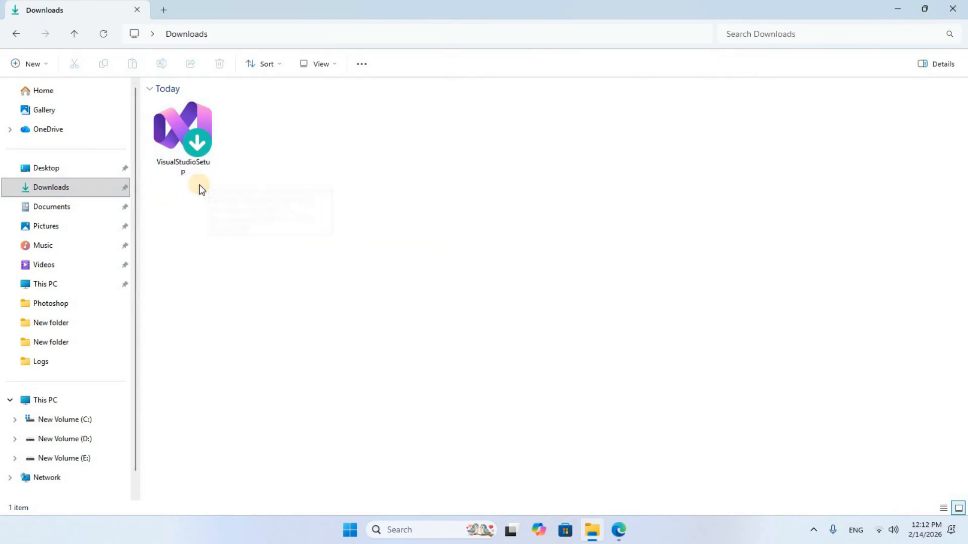
double_click(193, 150)
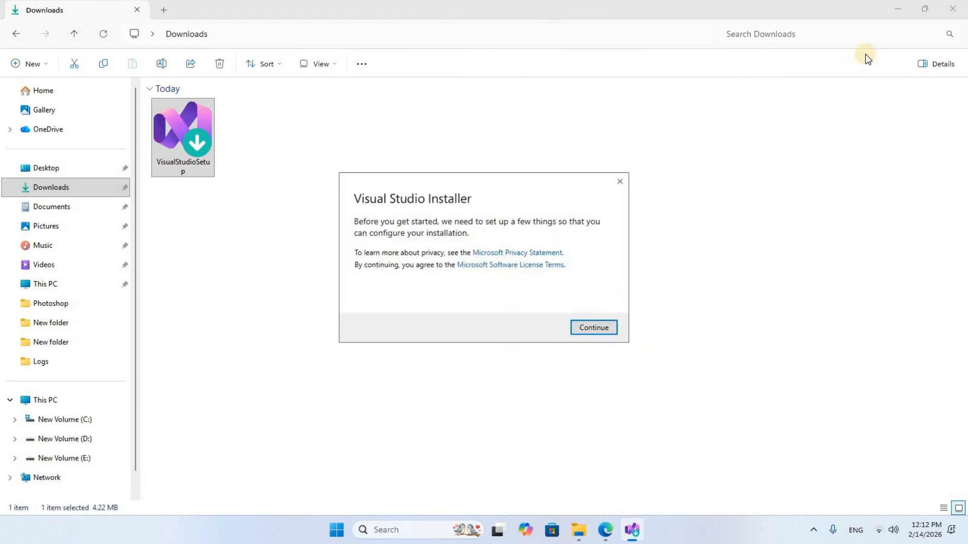
left_click(896, 9)
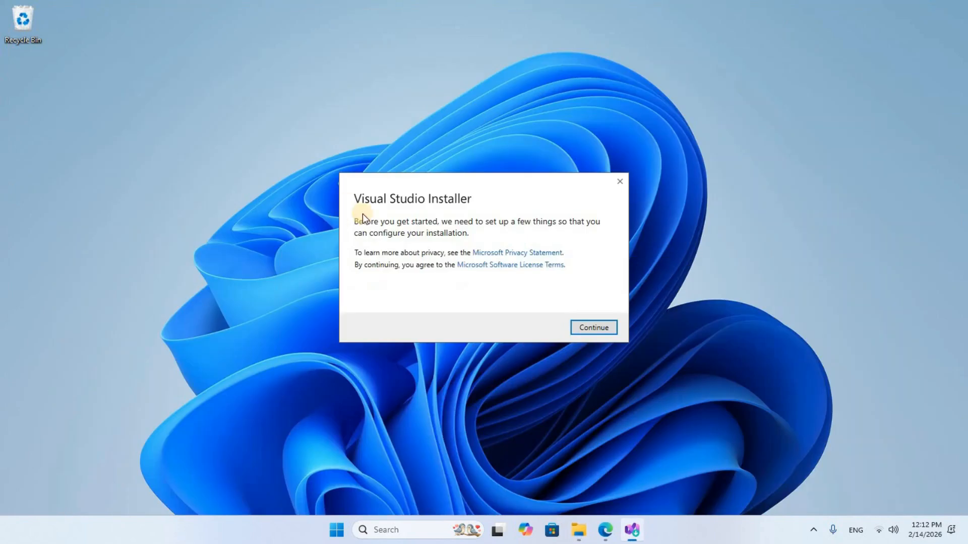
left_click(595, 328)
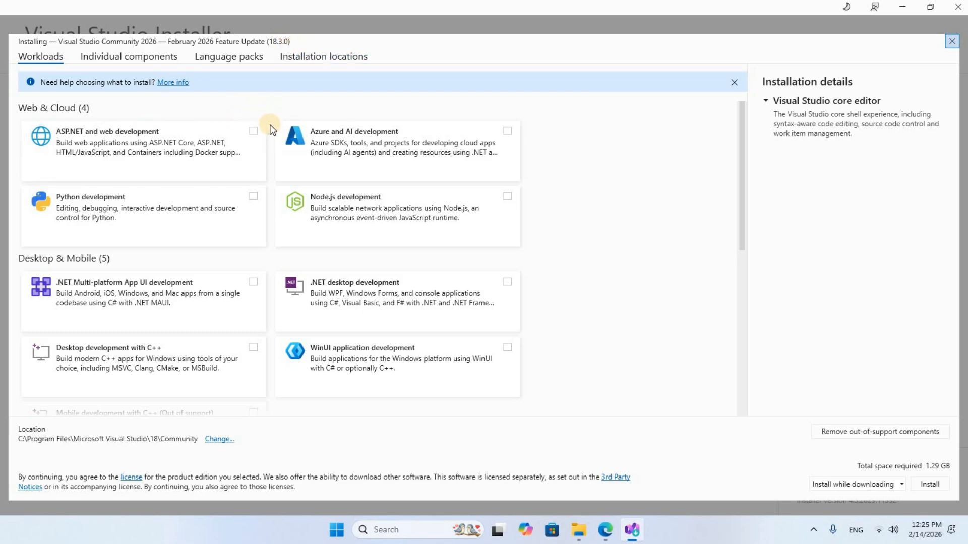
Select the Desktop development with C++, Mobile development with C++ and Game development with C++ workloads
scroll(272, 130, "down", 3)
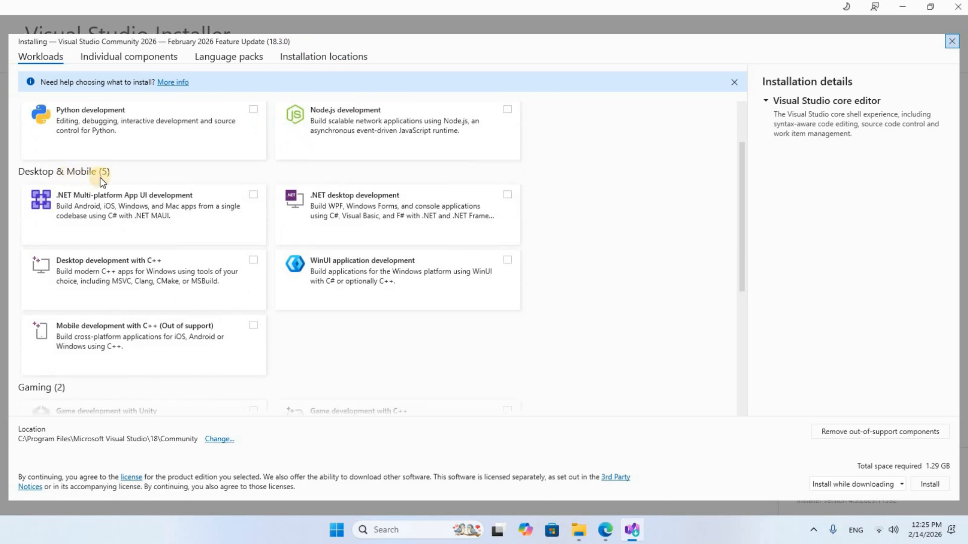
left_click(117, 271)
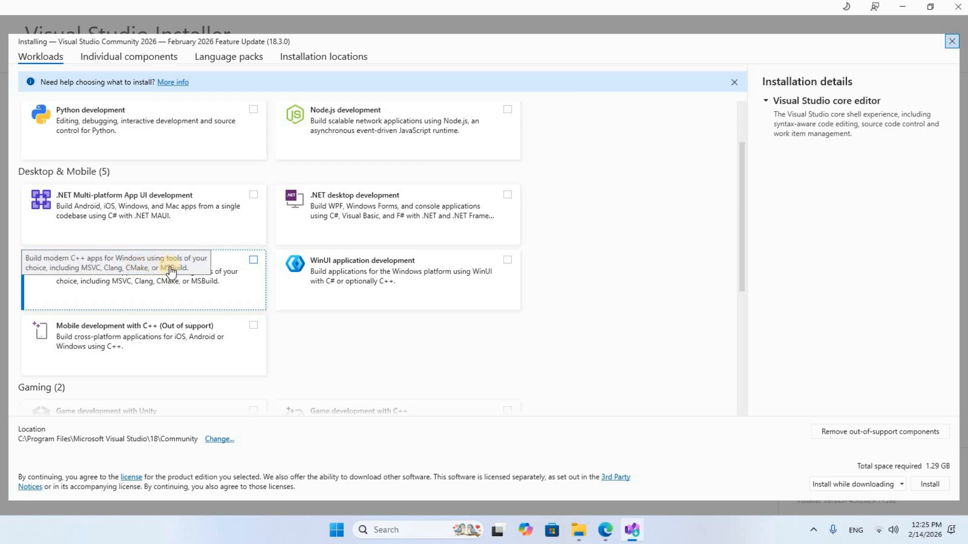
left_click(253, 261)
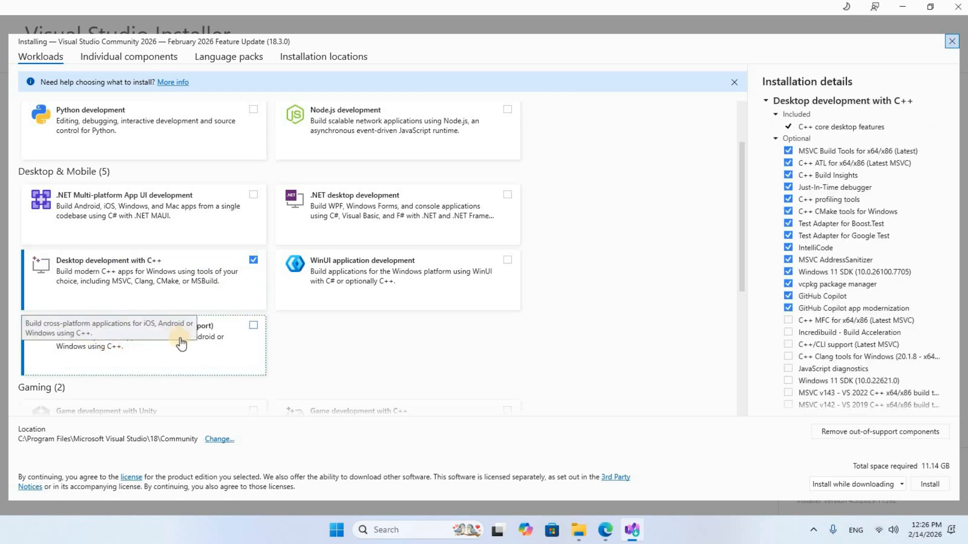
left_click(254, 326)
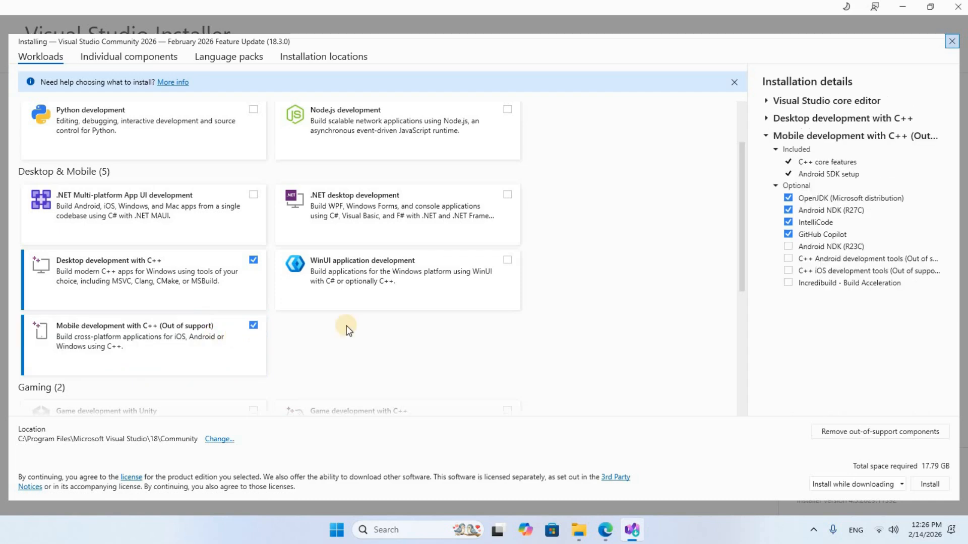
scroll(346, 327, "down", 3)
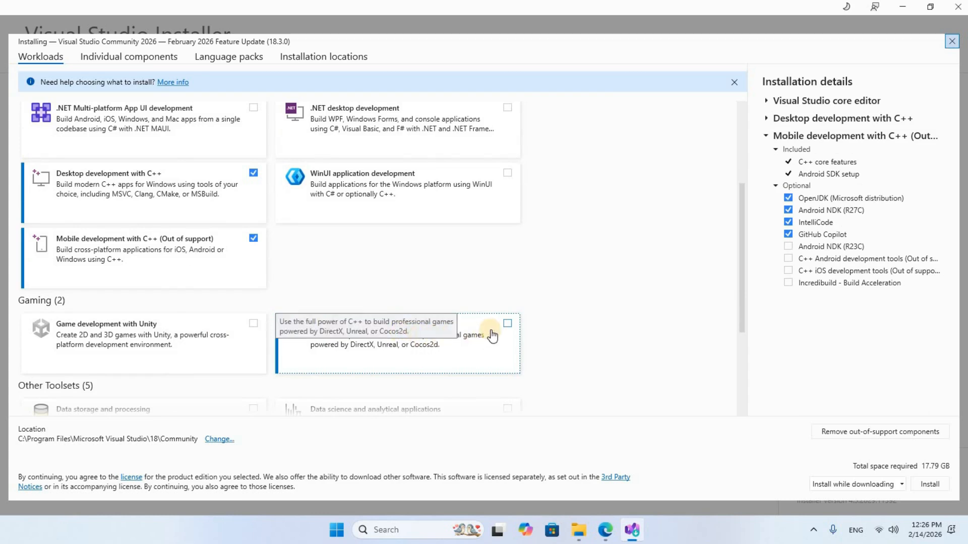
left_click(507, 325)
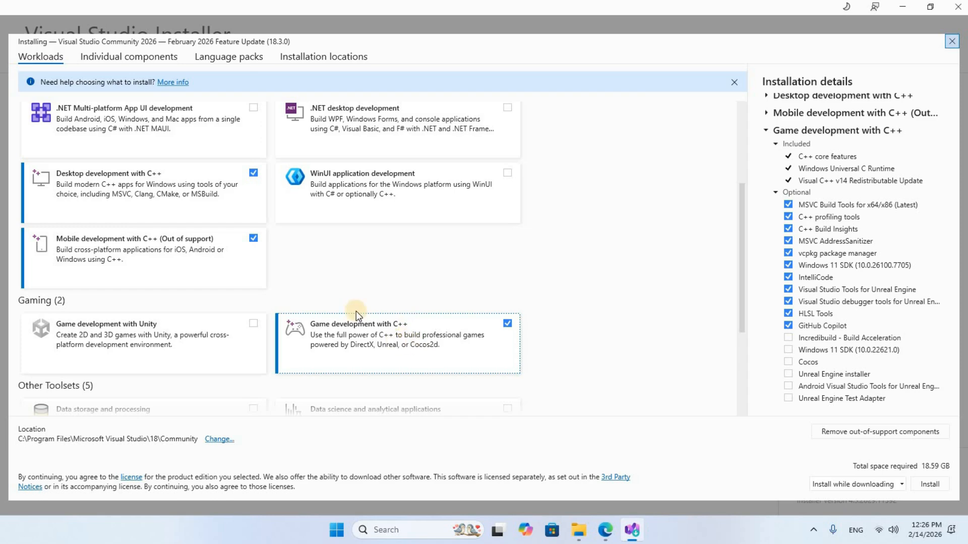
Review the remaining workloads, then install Visual Studio Community 2026 with automatic start after installation turned off
scroll(364, 337, "down", 2)
scroll(364, 337, "down", 1)
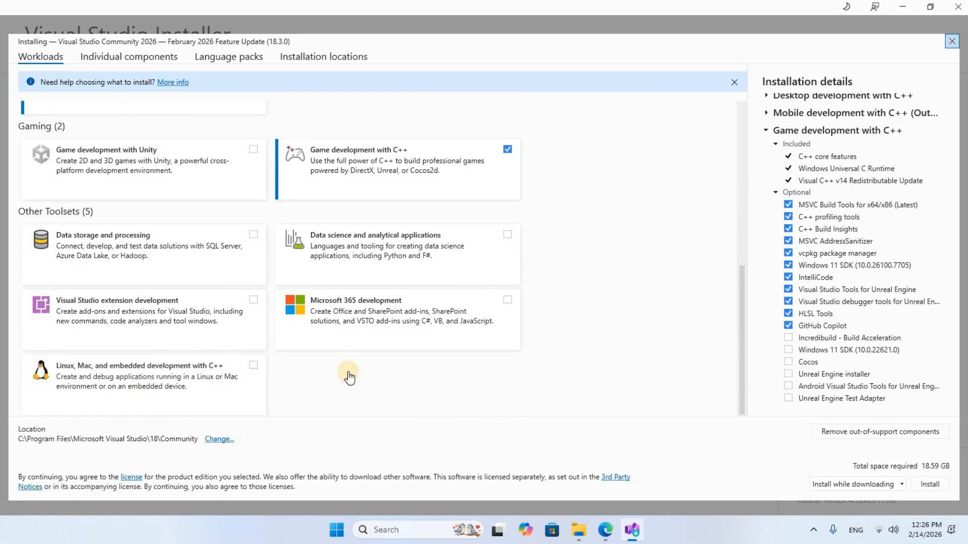
scroll(346, 374, "up", 3)
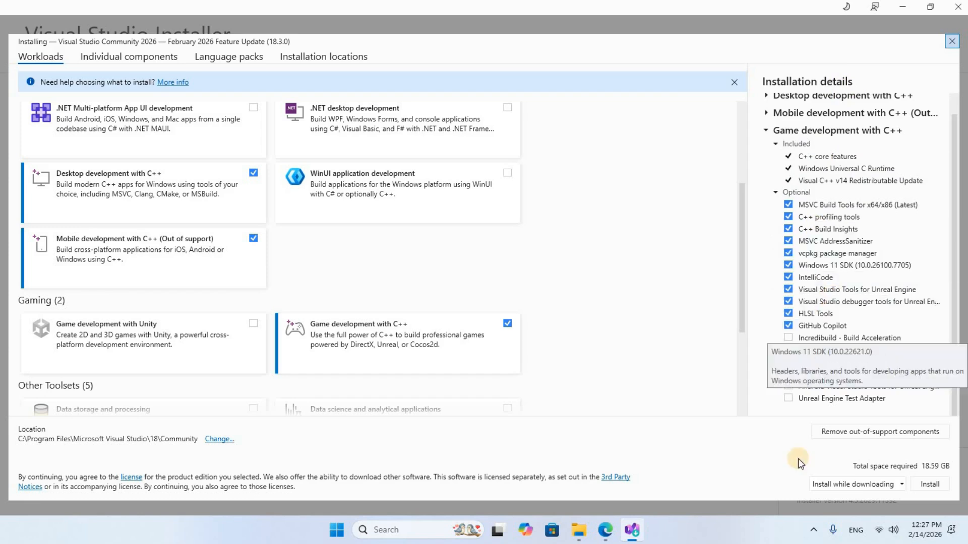
left_click(930, 484)
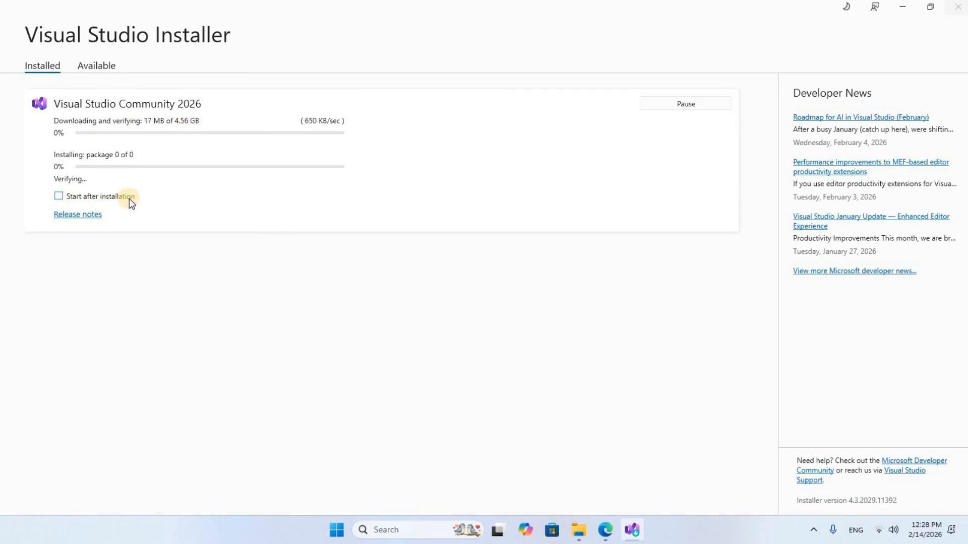
left_click(59, 197)
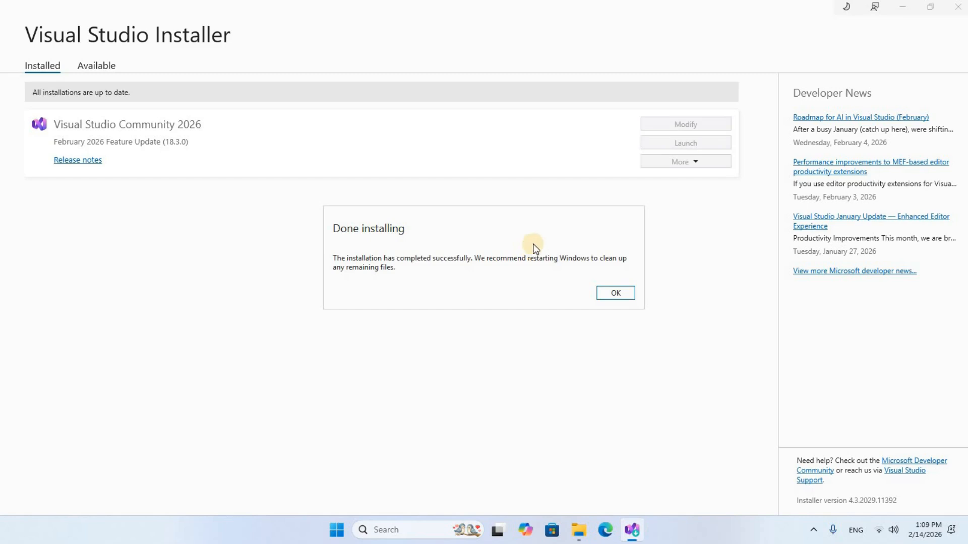
Launch Visual Studio Community 2026 without signing in, using General development settings and the Dark theme, and close the installer
left_click(622, 297)
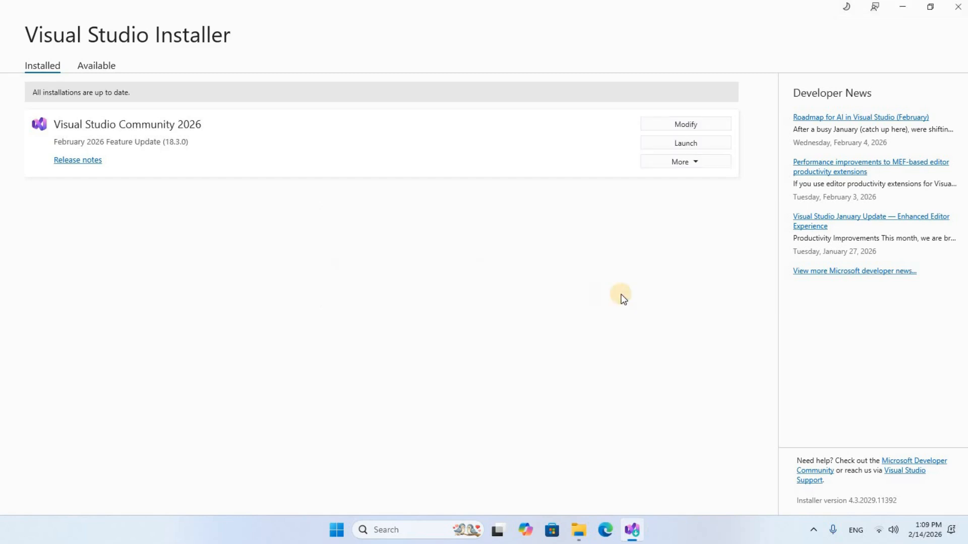
left_click(681, 146)
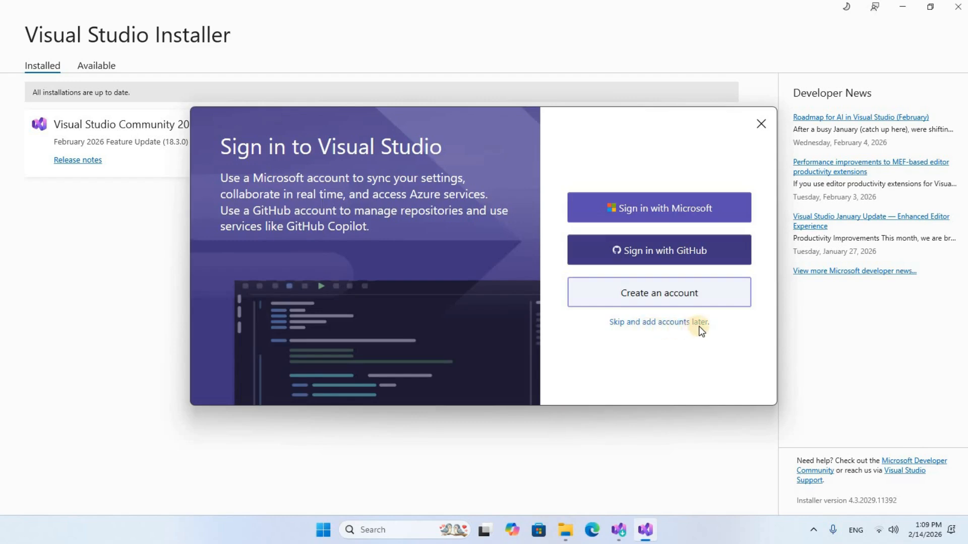
left_click(683, 322)
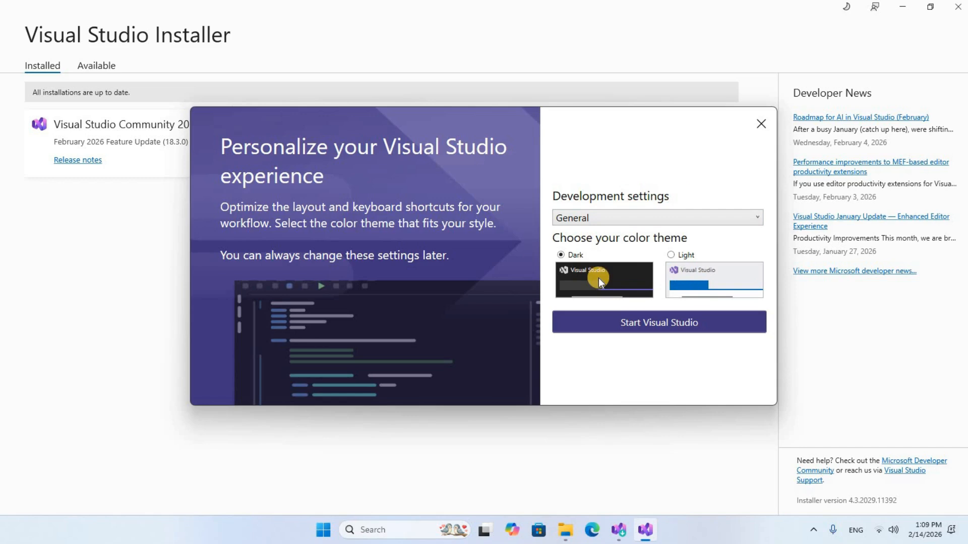
left_click(658, 324)
left_click(955, 7)
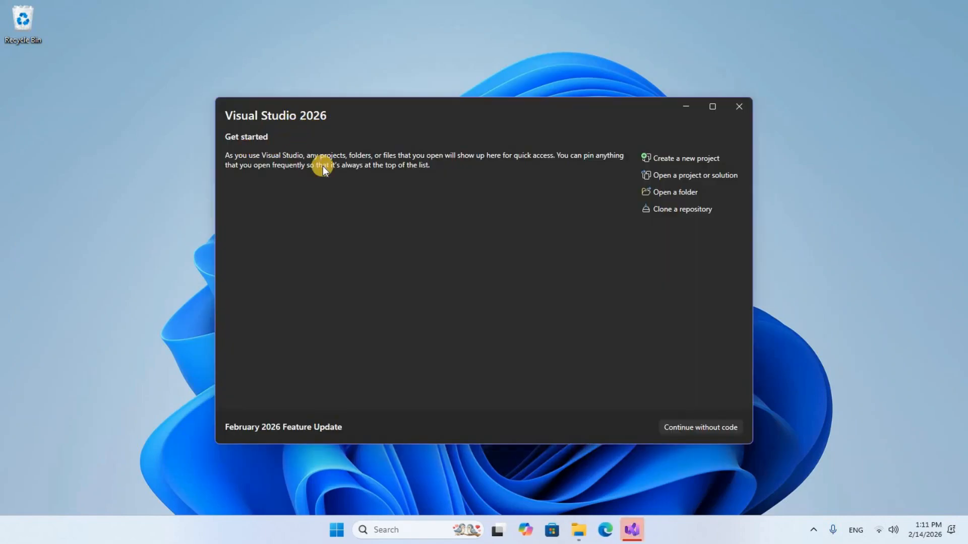
Start a new project from the C++ Empty Project template and name it Charytech
left_click(686, 162)
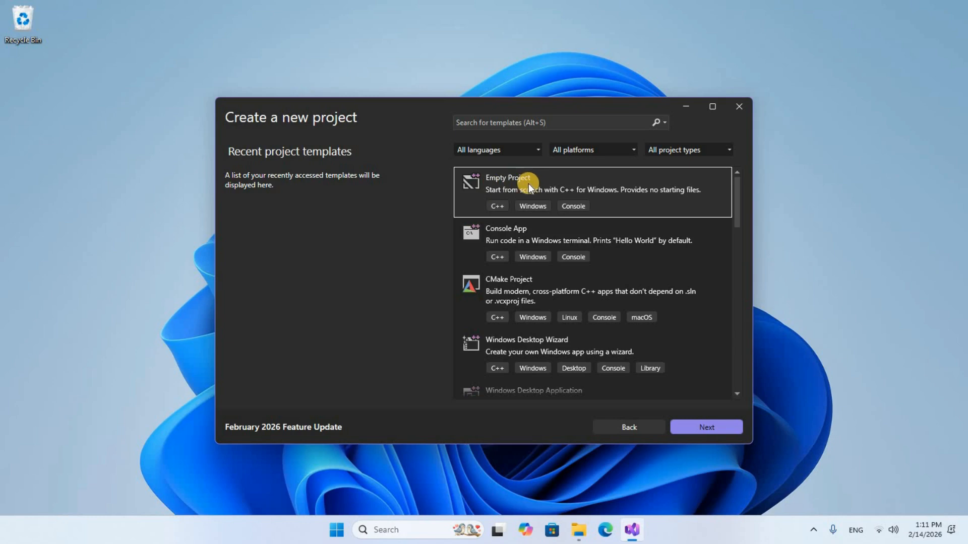
left_click(706, 428)
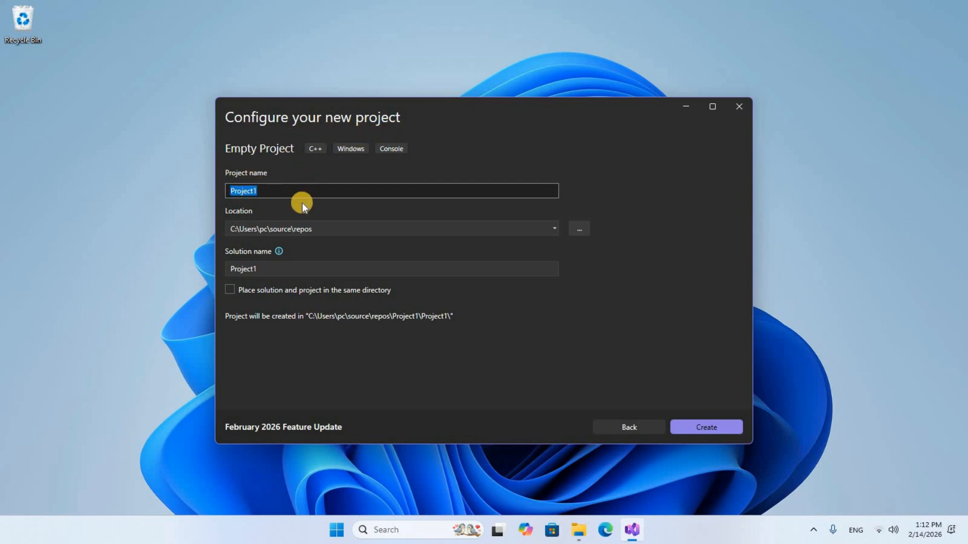
key("BackSpace")
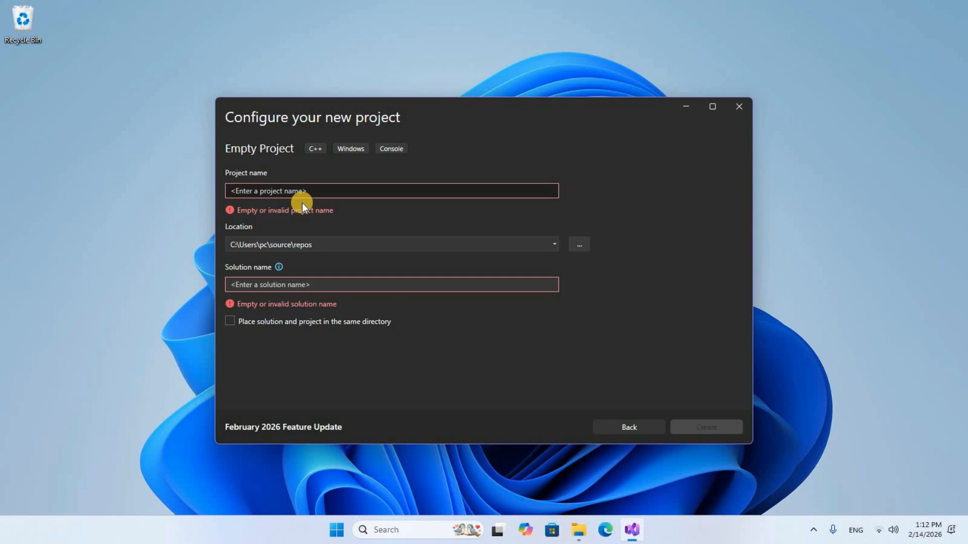
type("Charytech")
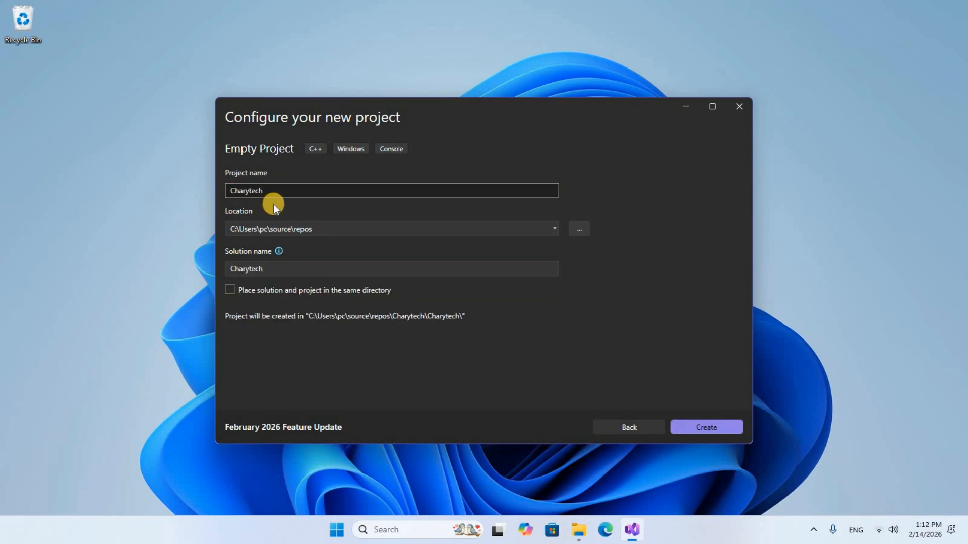
Set the project location to a new folder named "C++ files" on the Desktop
left_click(581, 232)
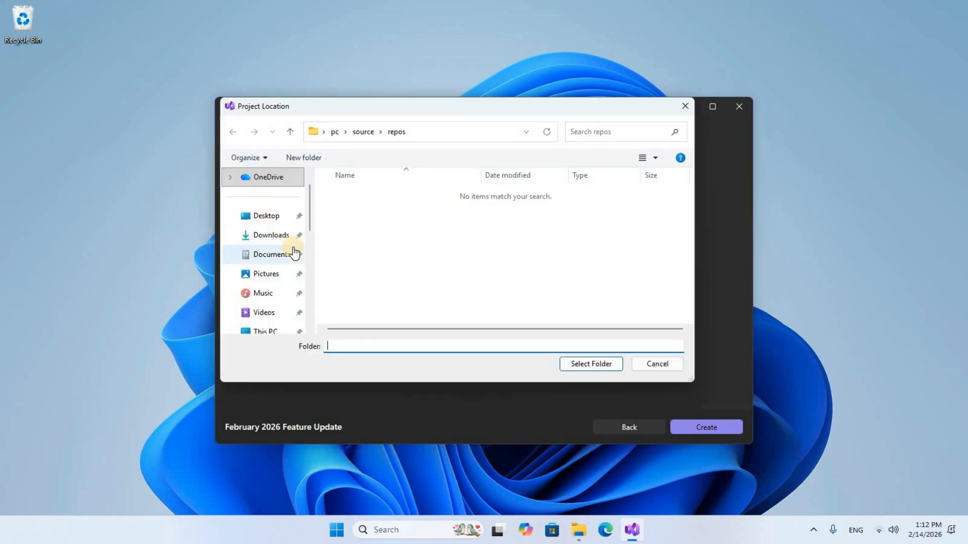
left_click(273, 220)
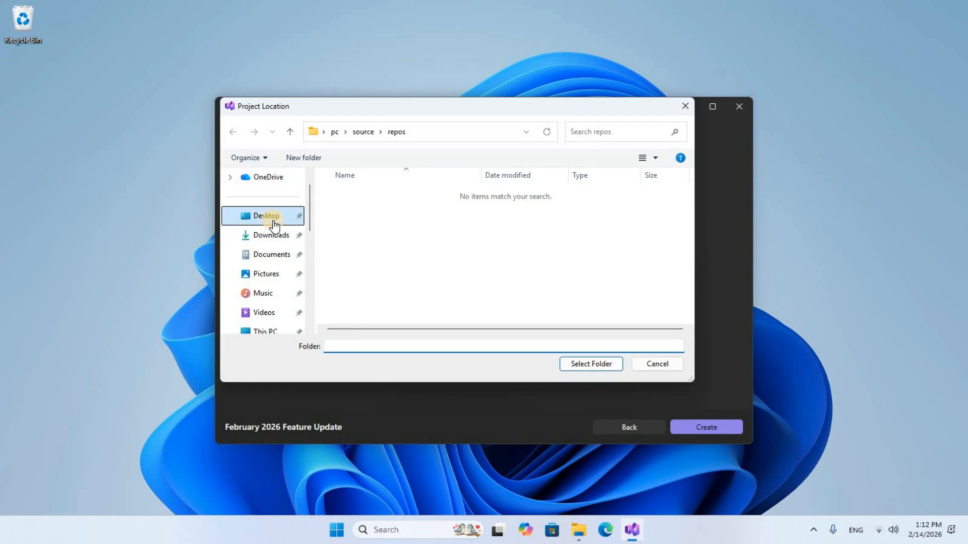
left_click(305, 159)
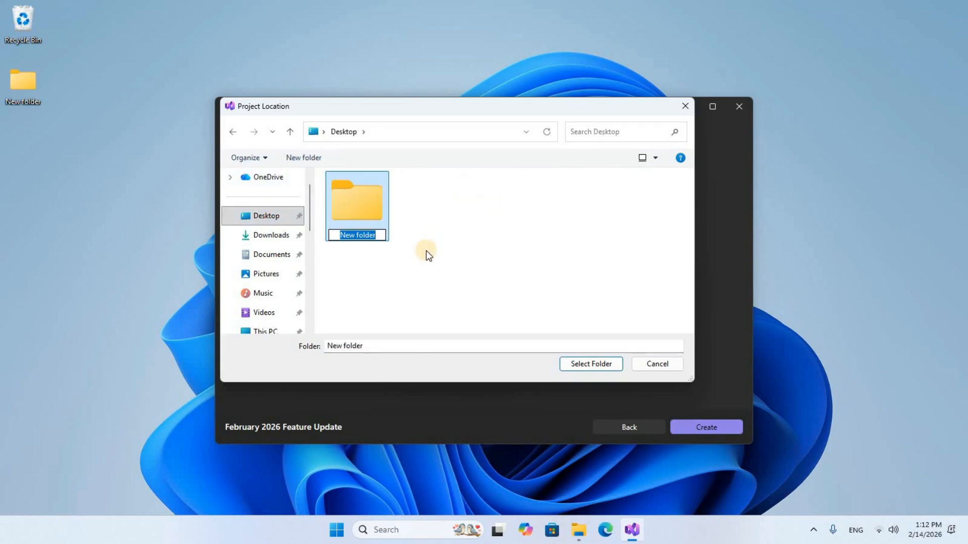
key("BackSpace")
type("C")
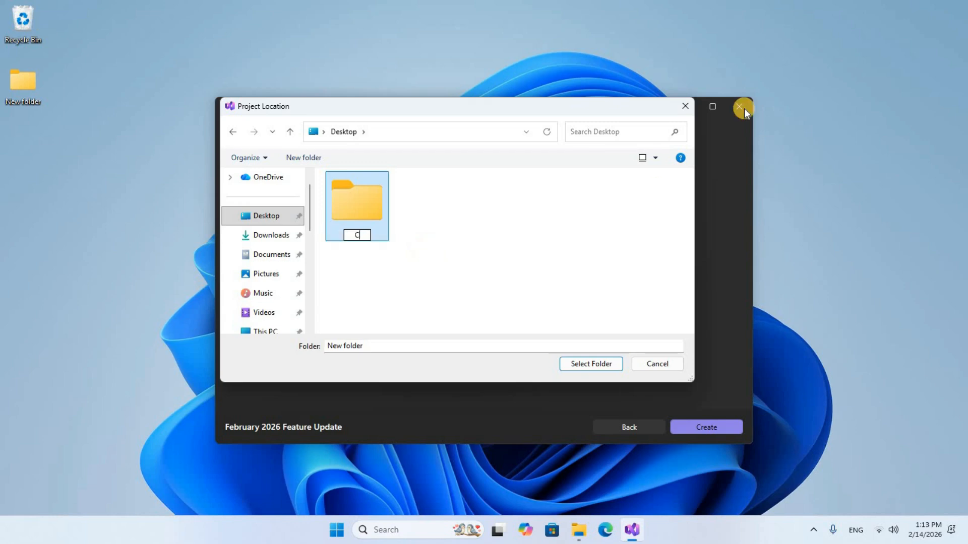
type("++ files")
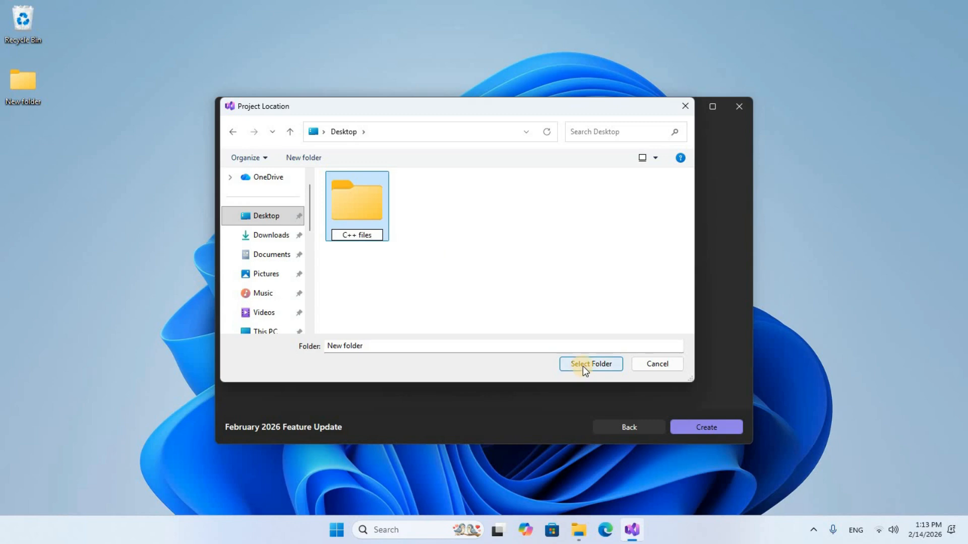
left_click(583, 366)
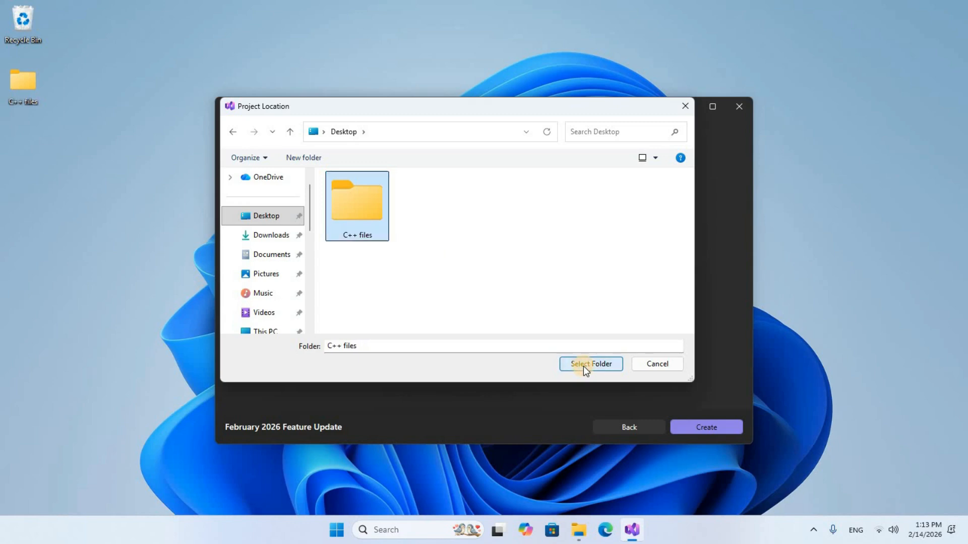
left_click(583, 366)
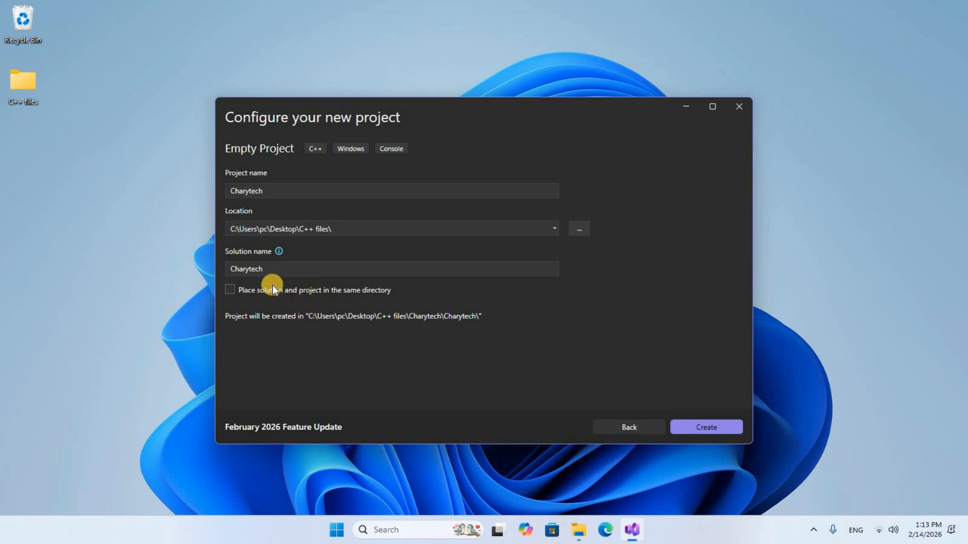
Place the solution and project in the same directory and create the project
left_click(230, 290)
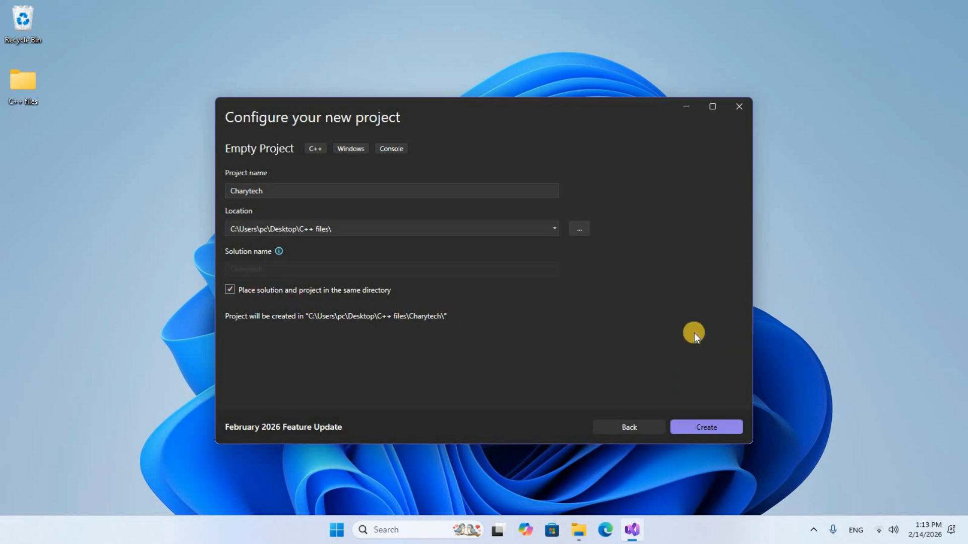
left_click(710, 430)
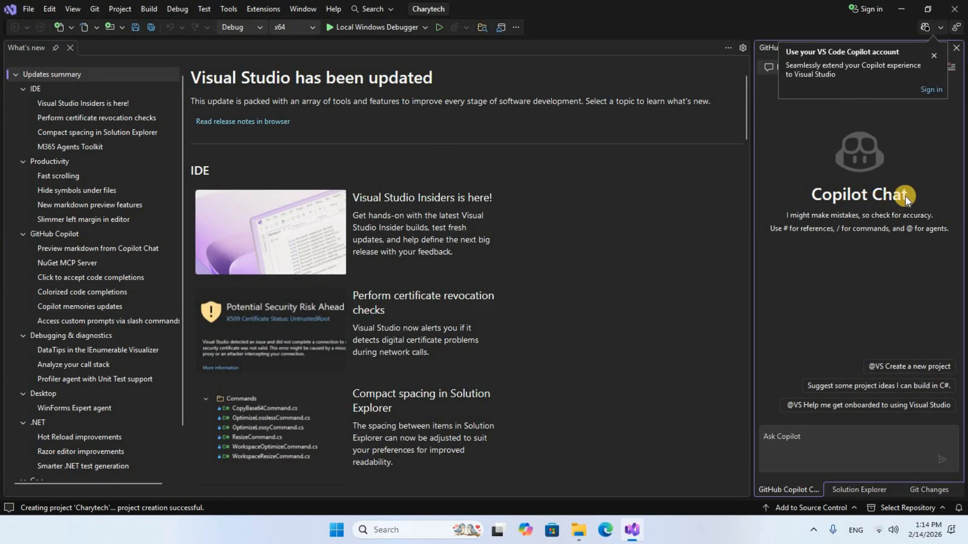
Close the Copilot Chat pane and add a new item named Chary.cpp to the project's Source Files
left_click(955, 49)
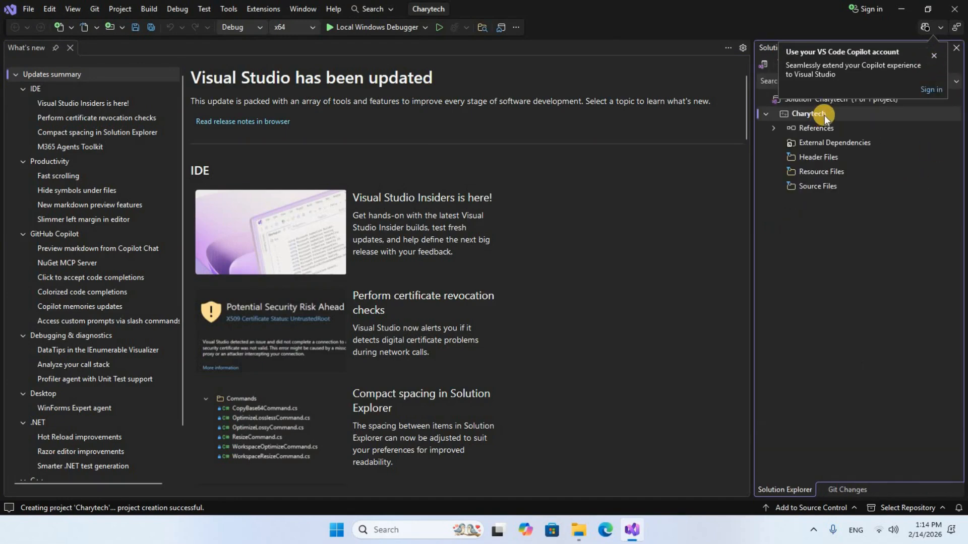
left_click(821, 187)
right_click(822, 186)
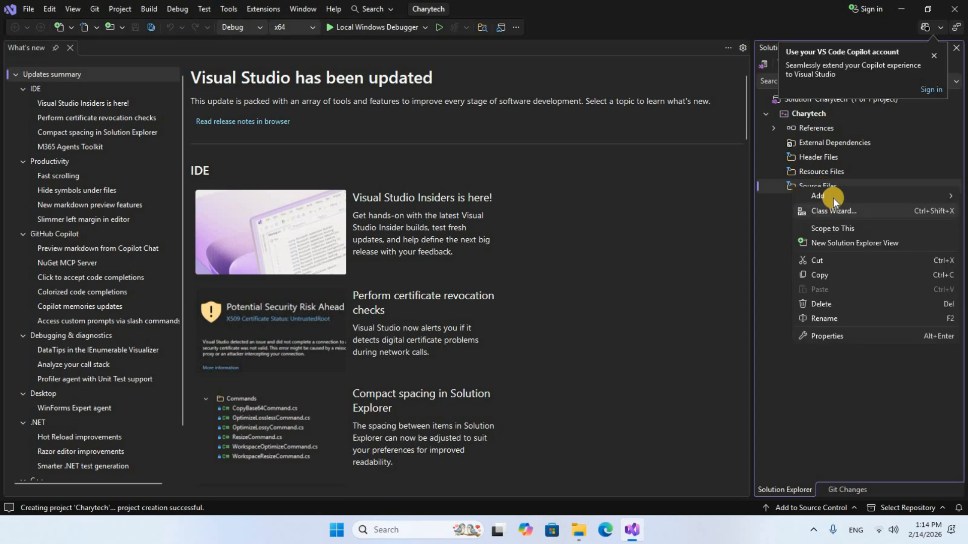
mouse_move(833, 198)
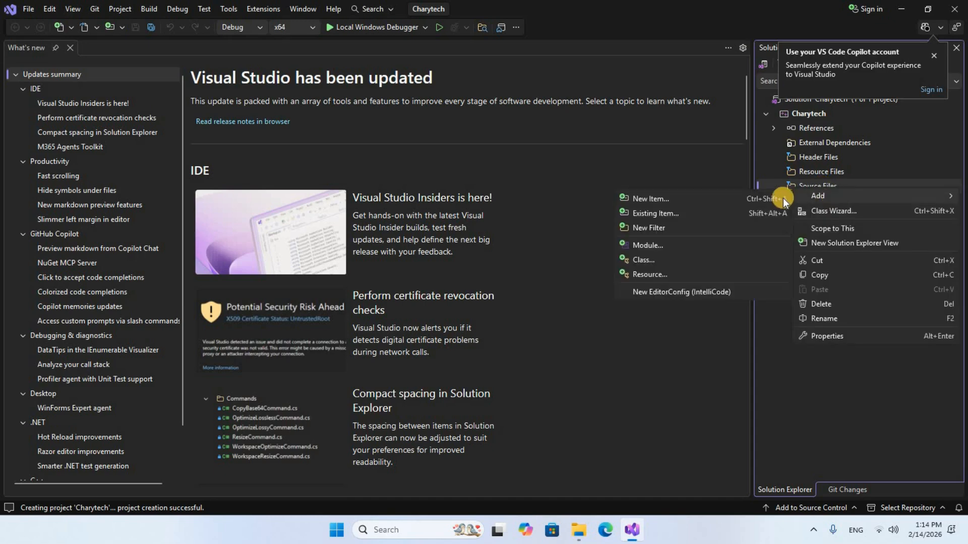
left_click(661, 202)
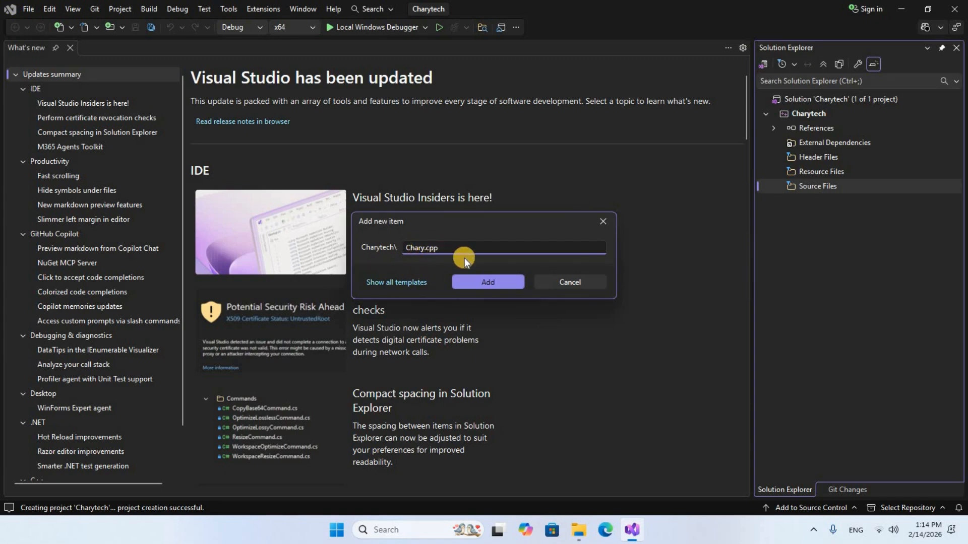
left_click(490, 284)
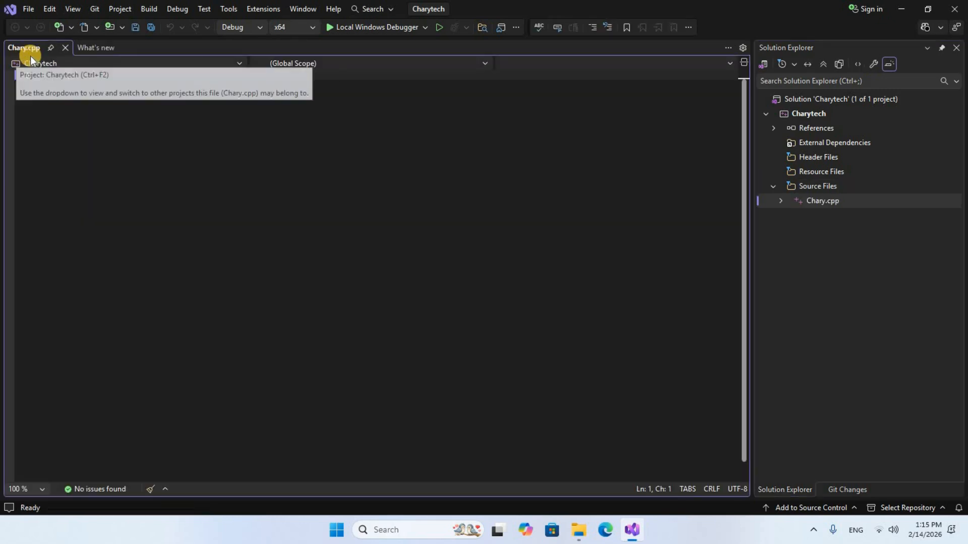
Set the editor zoom to 150 % and write a C++ main program in Chary.cpp that prints "Chary Tech info Warangal !" and returns 0
left_click(43, 494)
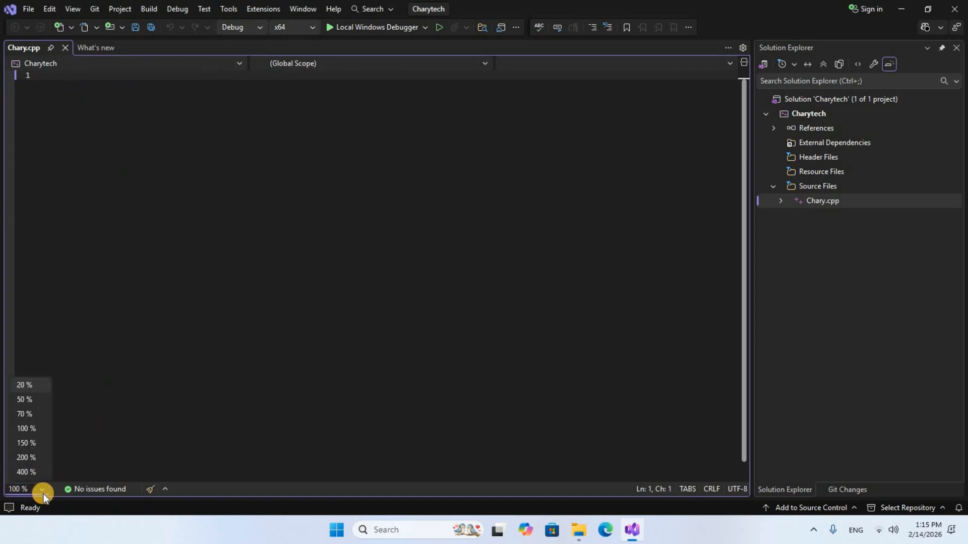
left_click(27, 445)
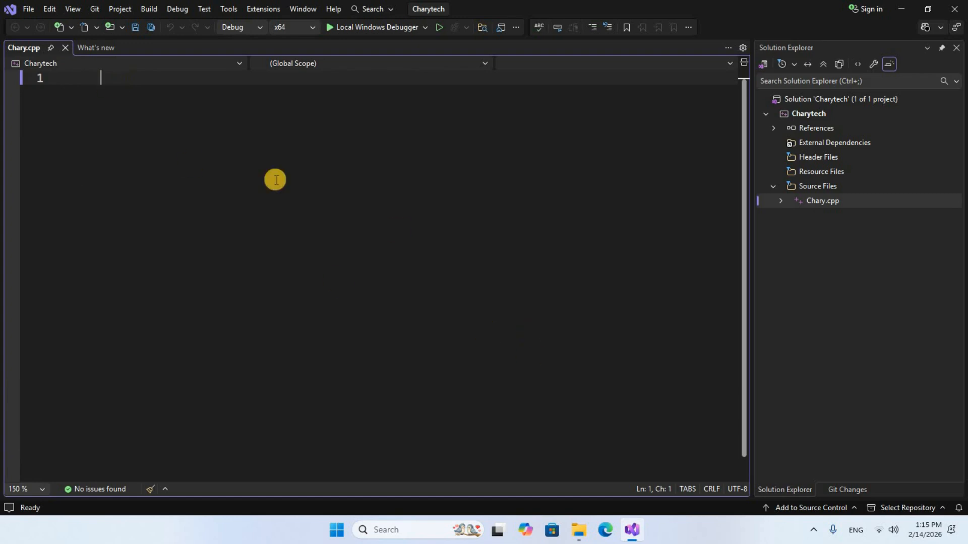
type("#include <iostream> using namespace std; int main() { \tcout << \"Chary Tech info Warangal !\"; \treturn 0; }")
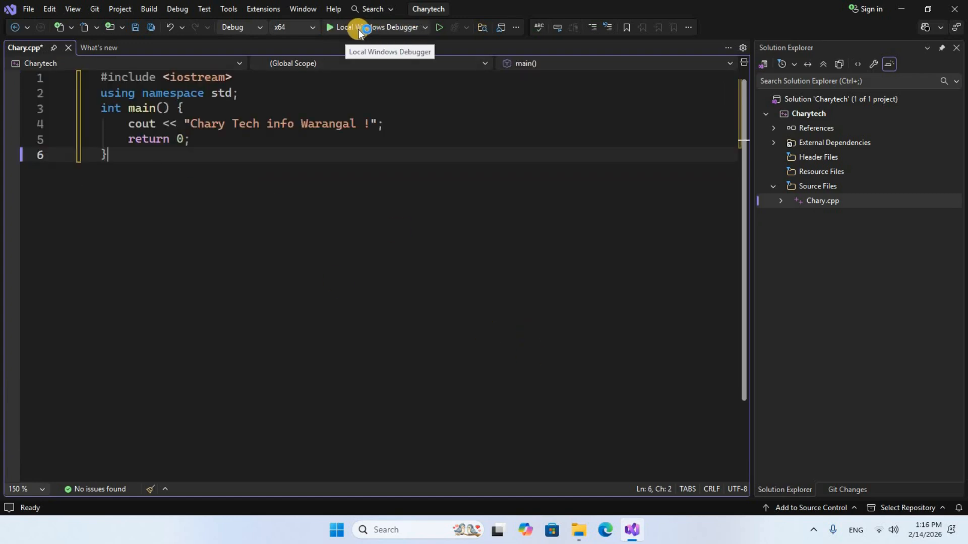
Build and run the program with the Local Windows Debugger, and close its output console
left_click(359, 30)
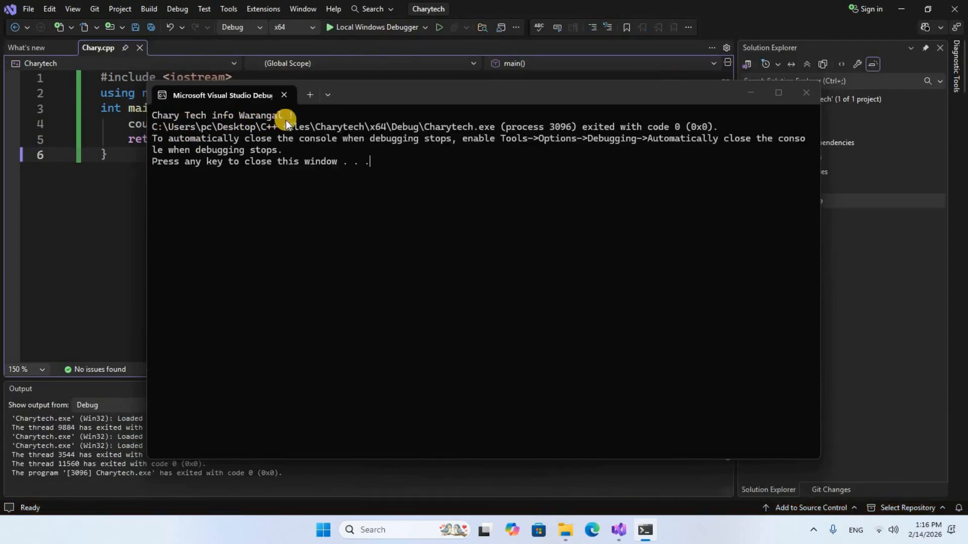
left_click(796, 105)
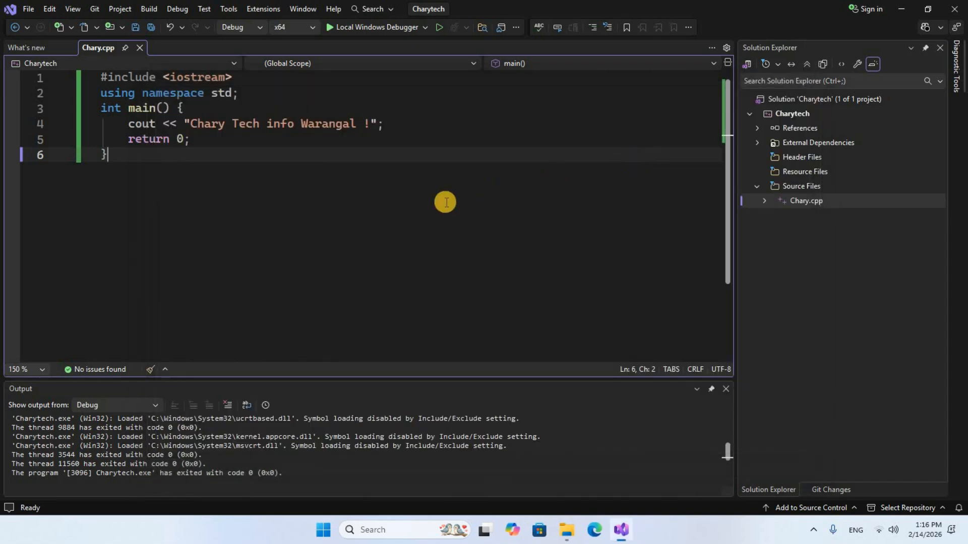
Open the Charytech solution's folder in File Explorer and examine the project files stored there
left_click(800, 100)
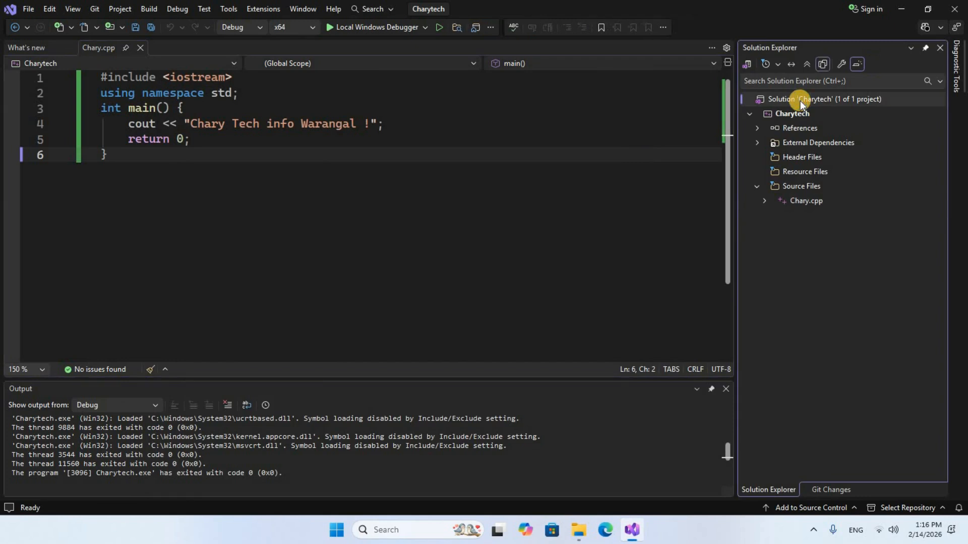
right_click(800, 101)
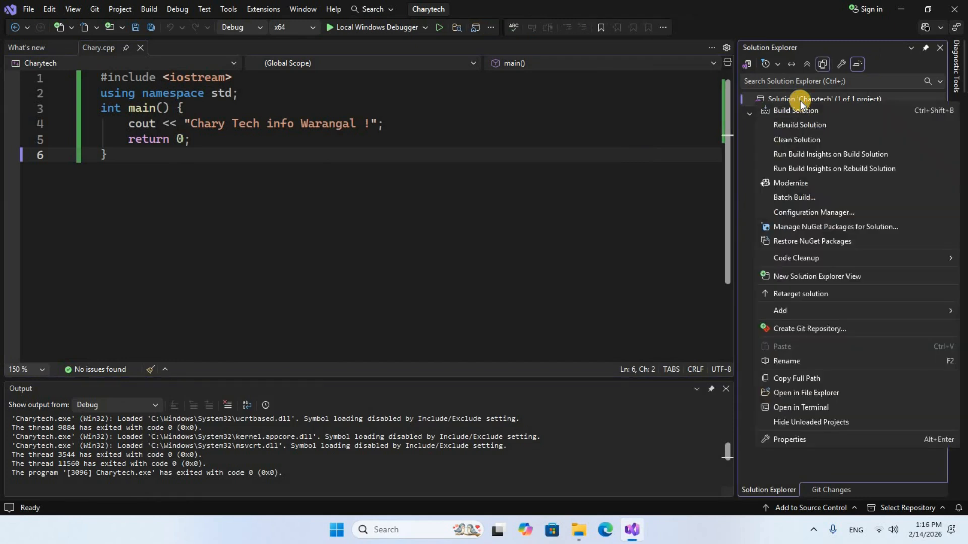
left_click(831, 398)
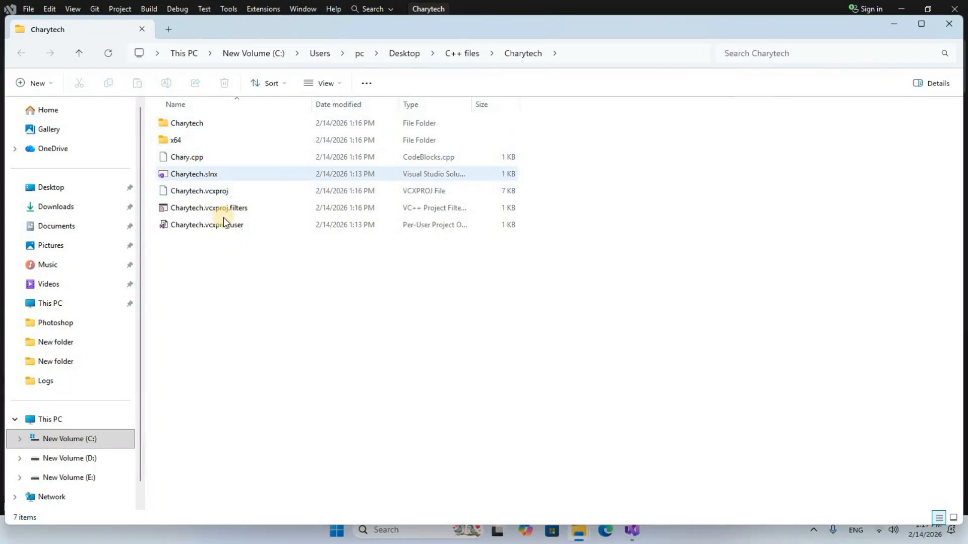
left_click(223, 218)
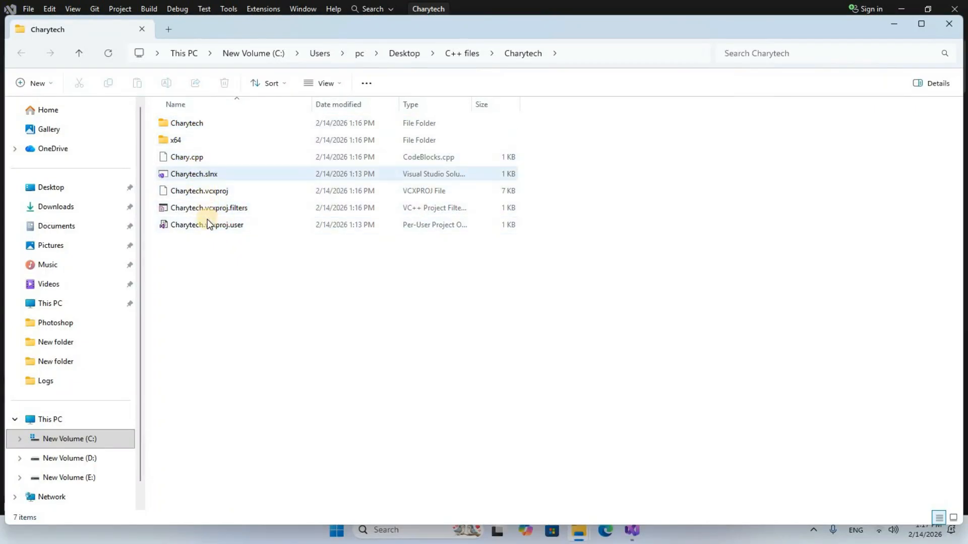